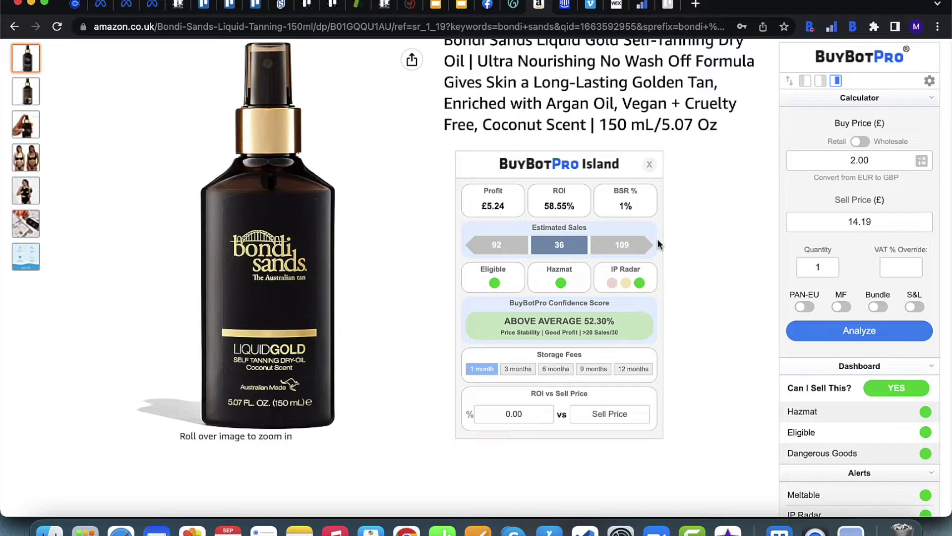
Examine the BuyBotPro analysis of the Bondi Sands tanning oil listing, from the calculator through competition and multi-market data to the history charts.
scroll(704, 246, "up", 1)
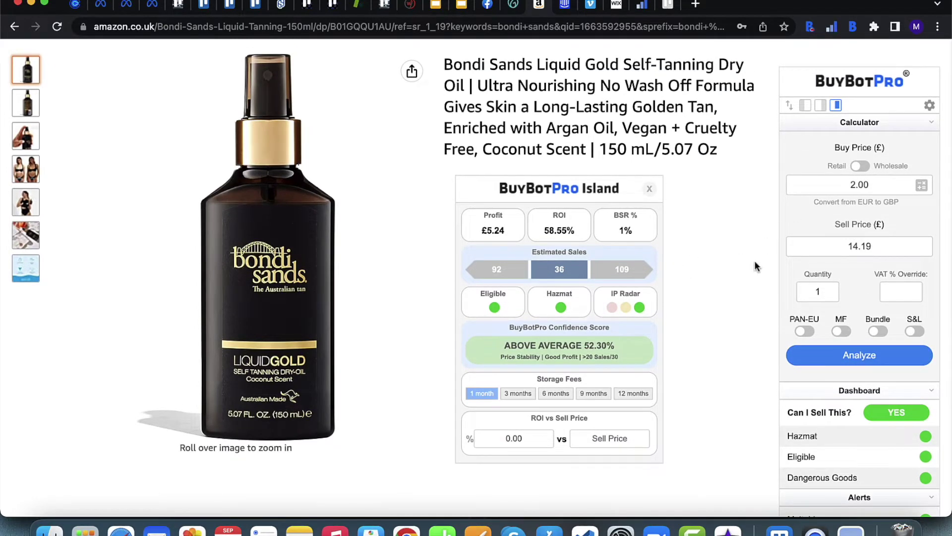
scroll(754, 261, "down", 3)
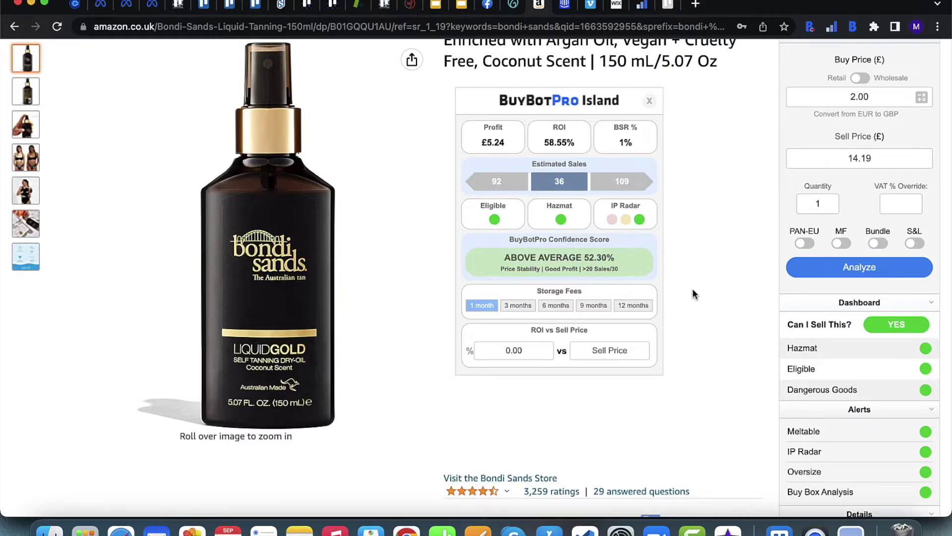
scroll(693, 294, "up", 2)
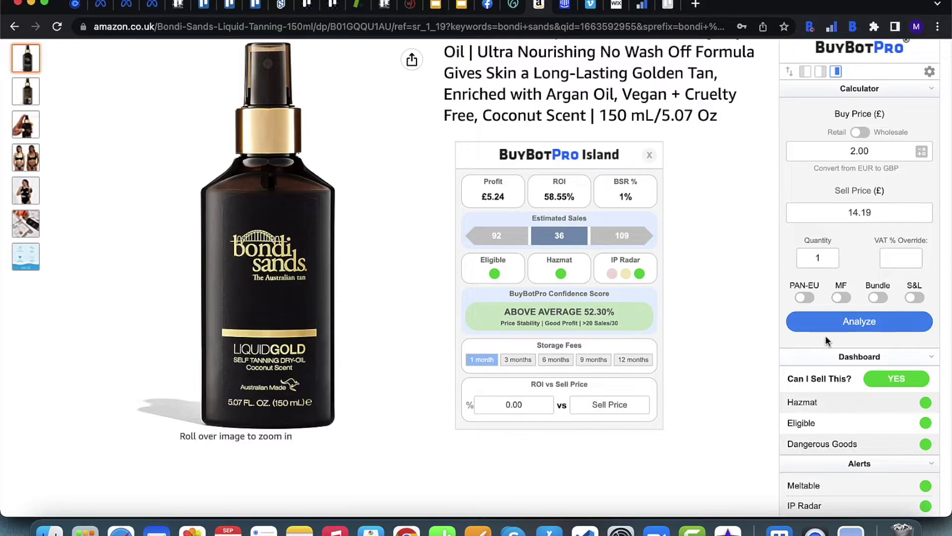
scroll(826, 340, "down", 5)
scroll(826, 340, "down", 10)
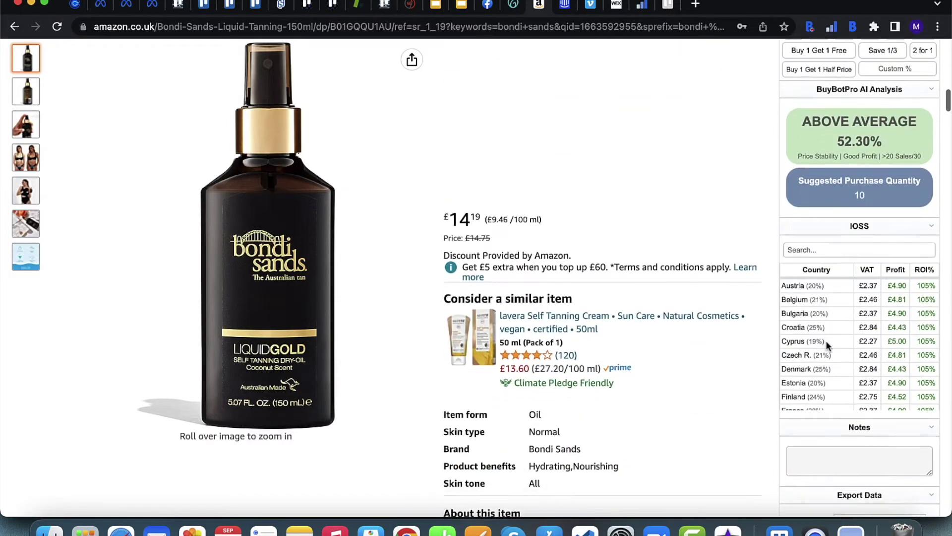
scroll(714, 371, "down", 4)
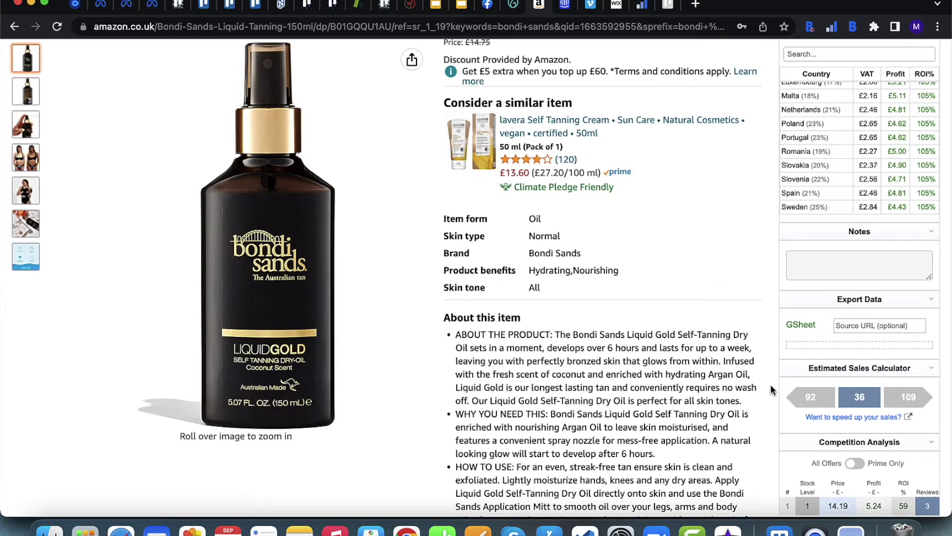
scroll(757, 407, "down", 4)
scroll(755, 407, "down", 3)
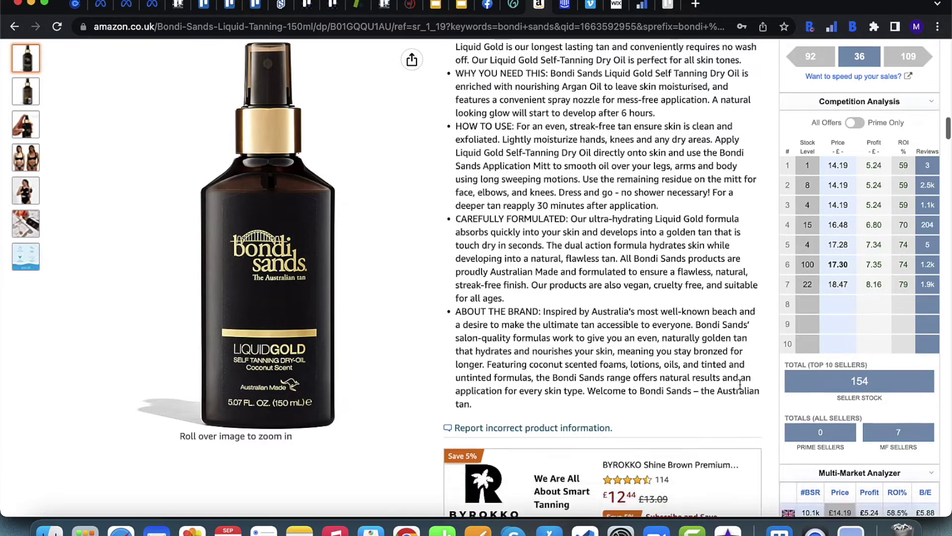
scroll(741, 384, "down", 6)
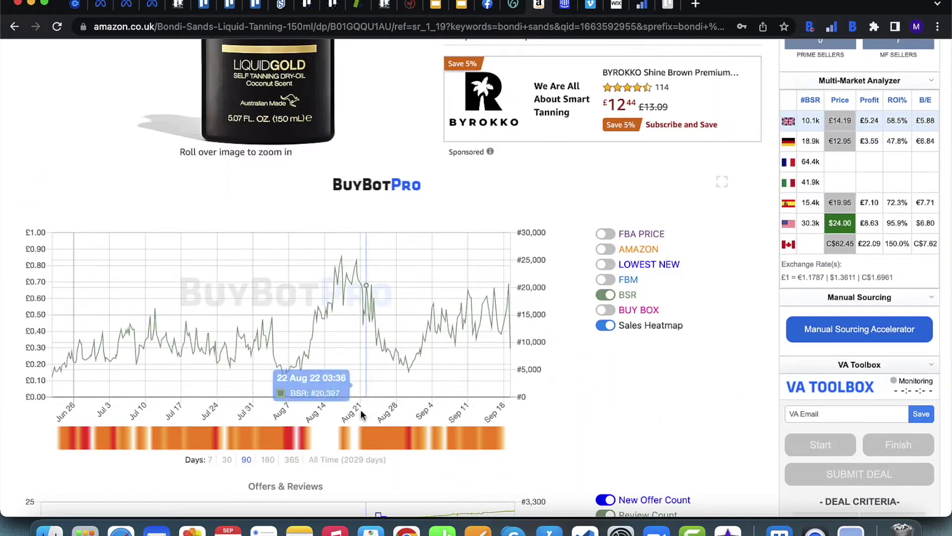
scroll(362, 412, "down", 5)
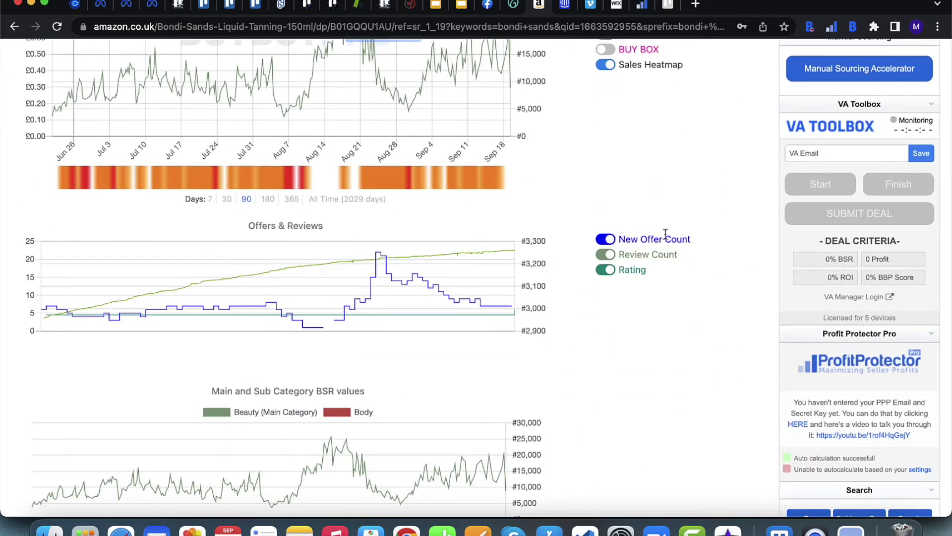
scroll(662, 232, "up", 15)
scroll(663, 232, "up", 3)
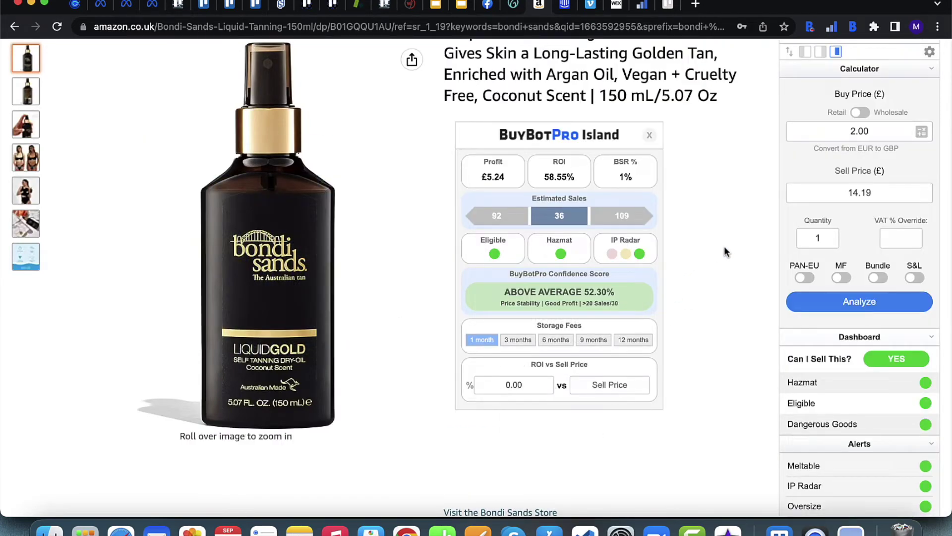
scroll(721, 250, "up", 1)
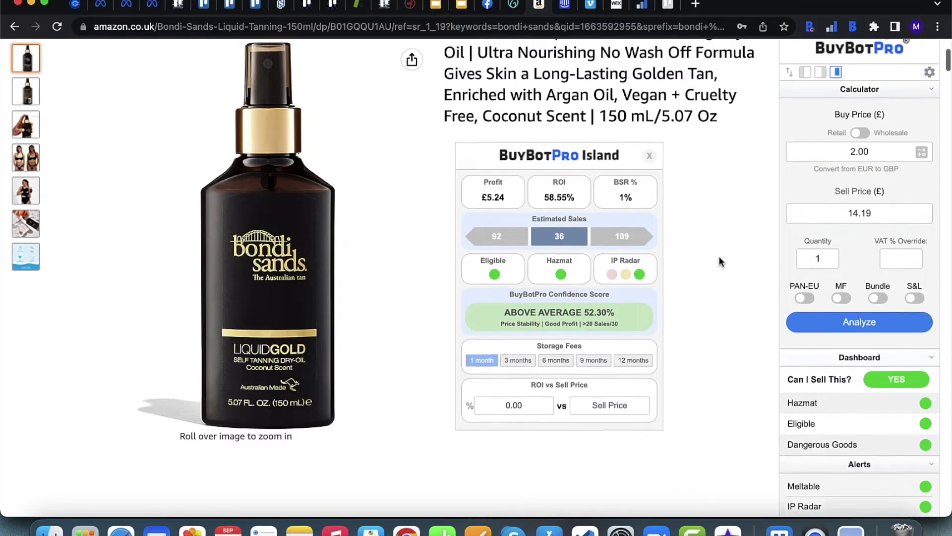
Review the BuyBotPro settings through to the licence section, save and sync them, and return to the calculator.
left_click(929, 112)
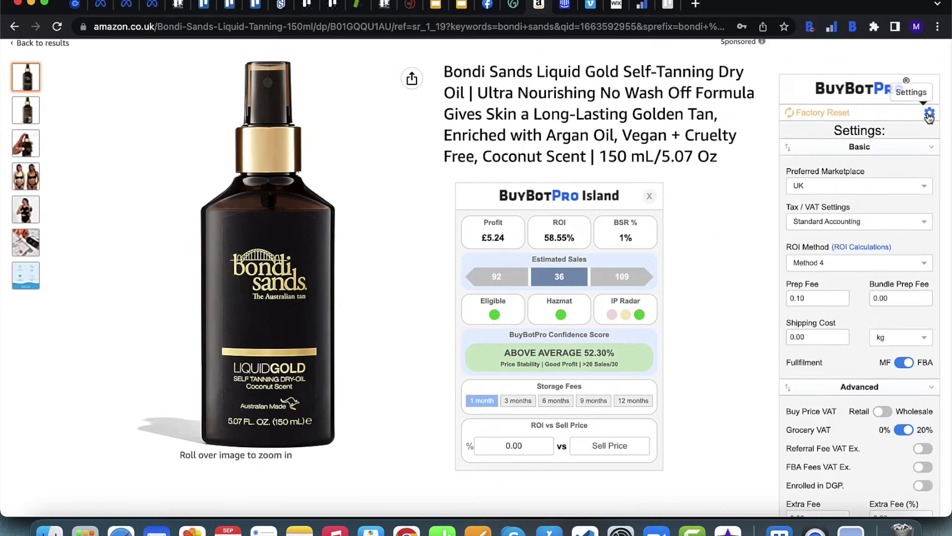
scroll(716, 358, "down", 10)
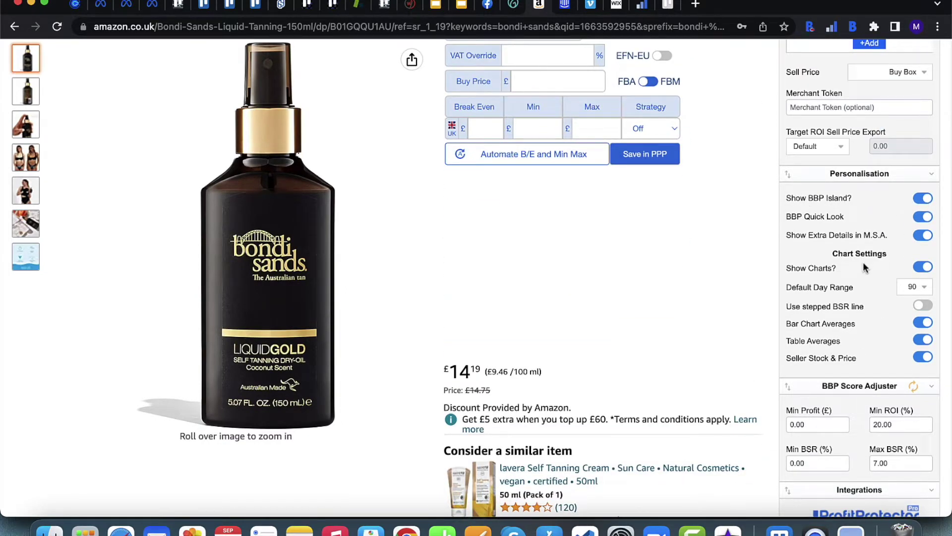
scroll(863, 267, "down", 8)
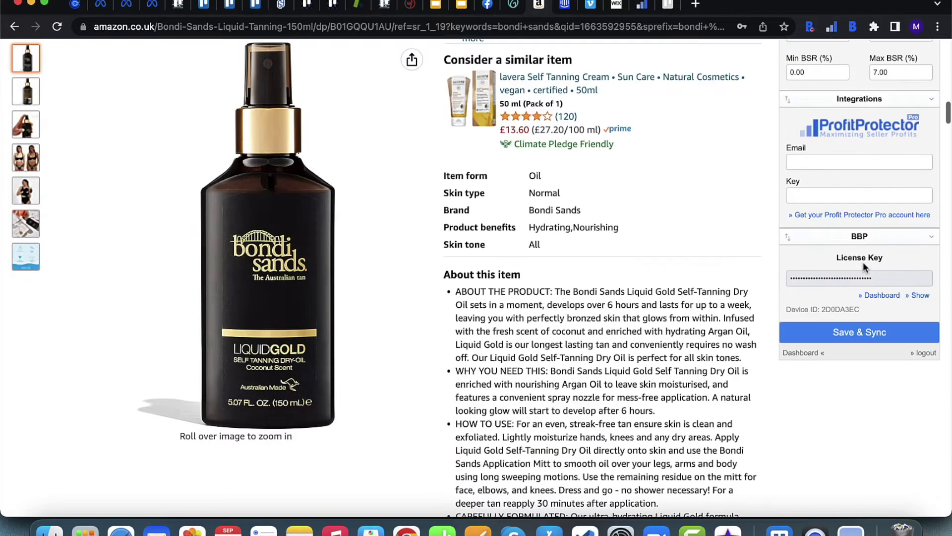
left_click(852, 333)
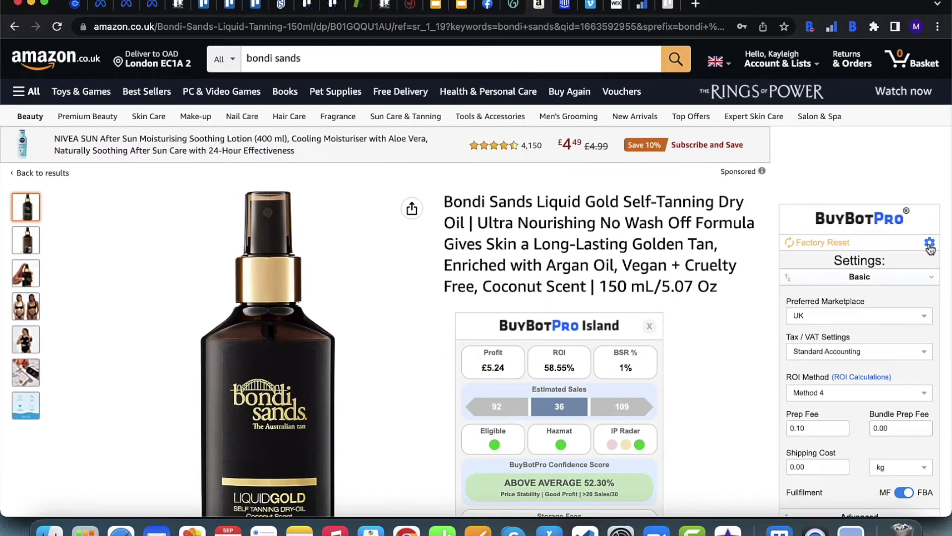
left_click(930, 244)
scroll(713, 326, "down", 3)
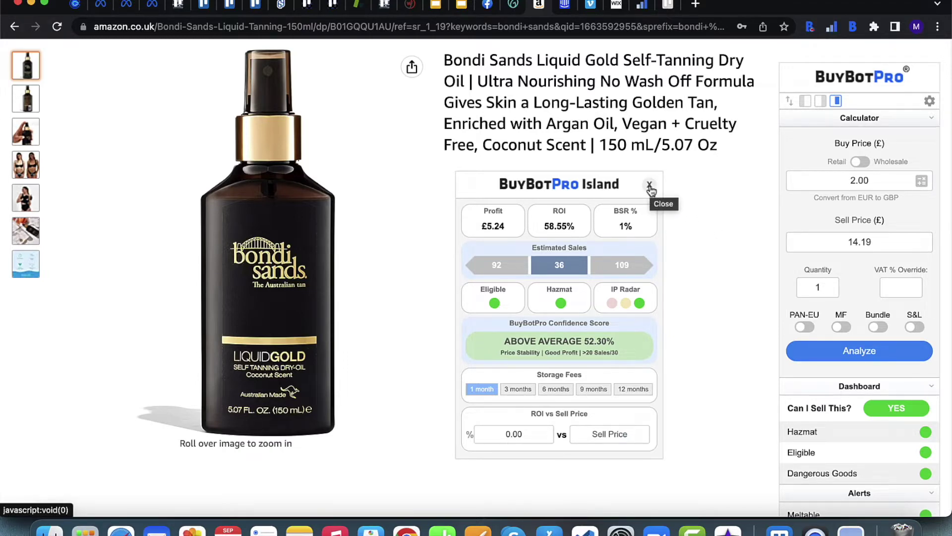
left_click(930, 101)
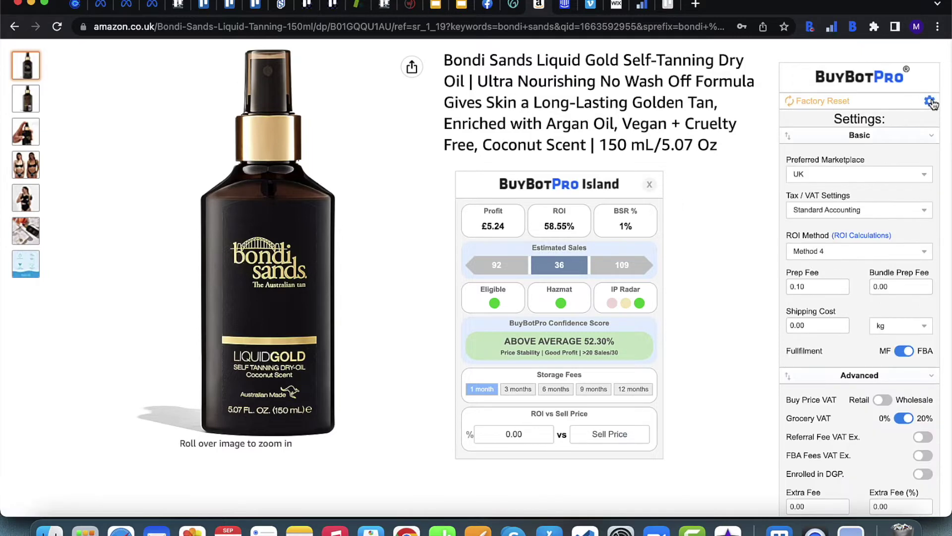
left_click(931, 101)
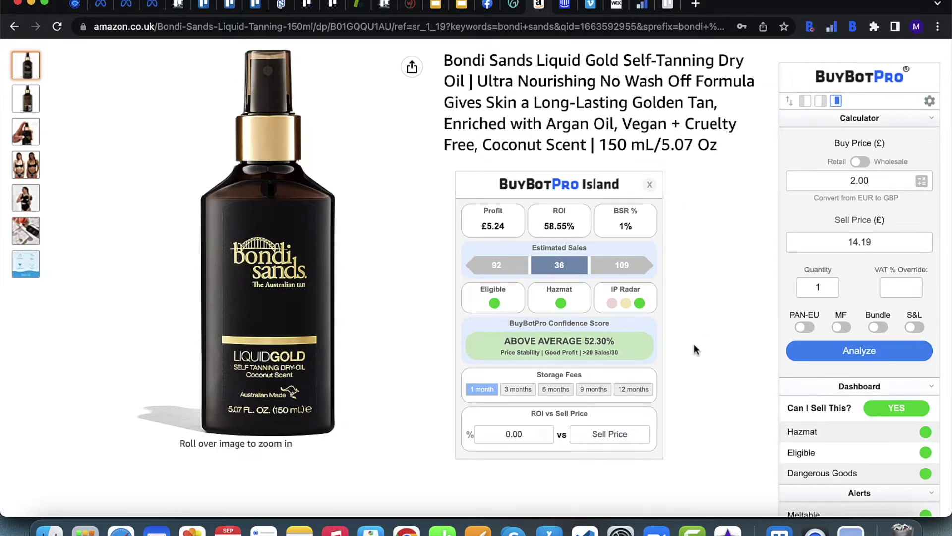
Examine the previous 90-day, monthly and predicted 90-day estimated sales in the BuyBotPro Island.
scroll(719, 273, "down", 1)
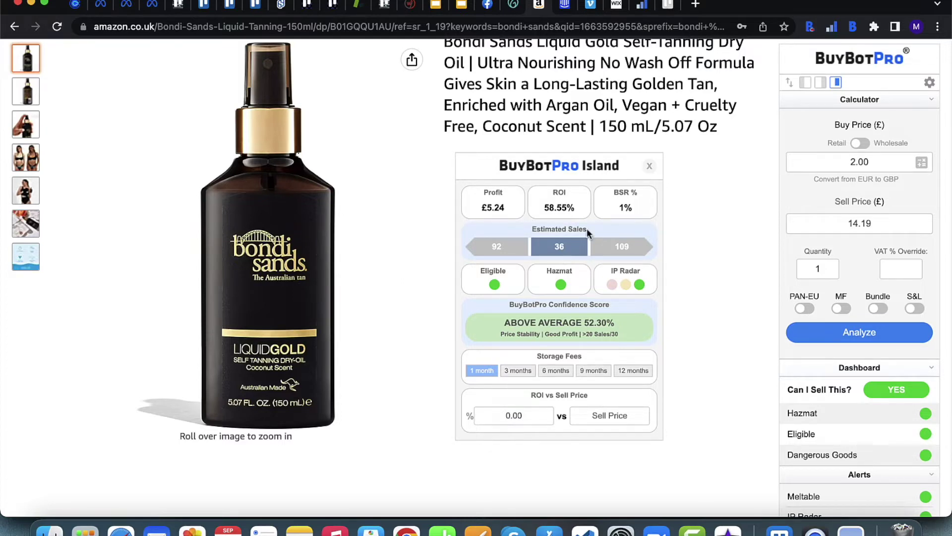
mouse_move(509, 254)
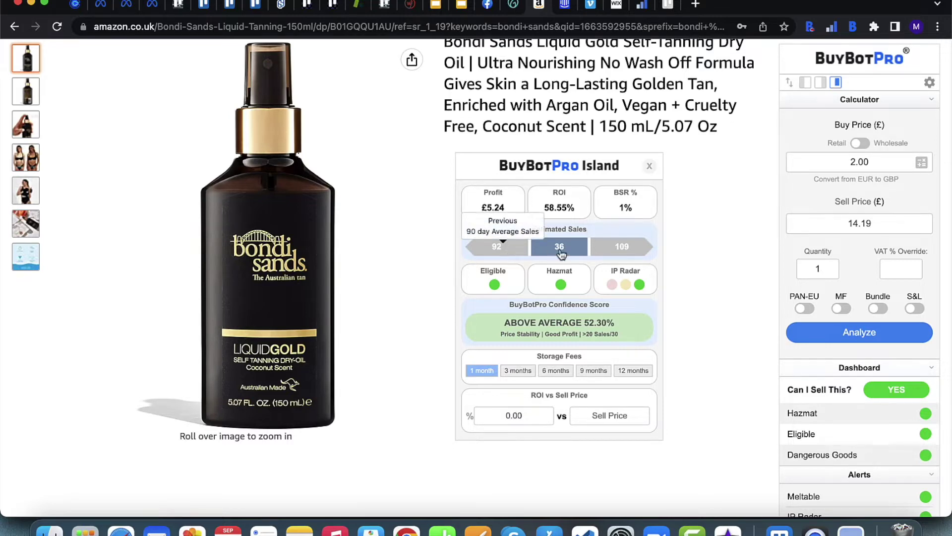
mouse_move(562, 254)
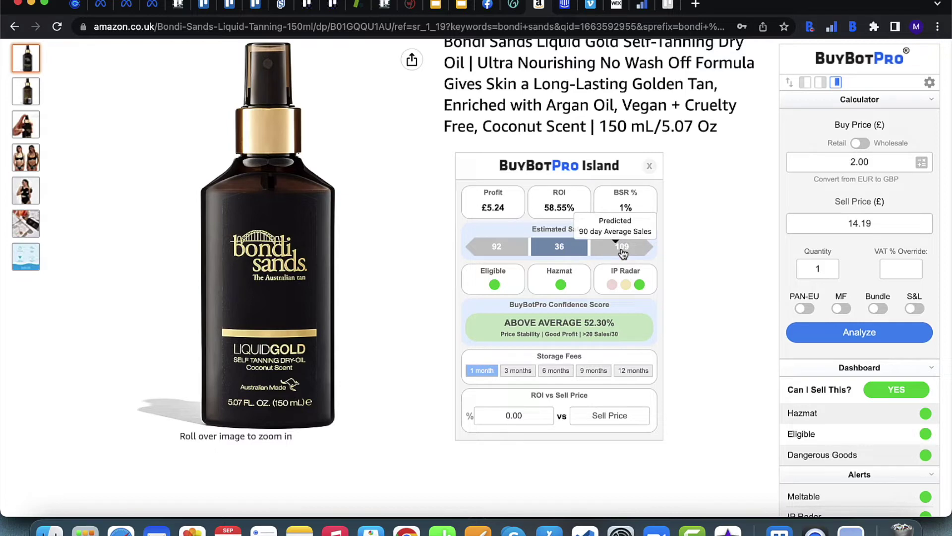
scroll(576, 253, "down", 1)
mouse_move(577, 253)
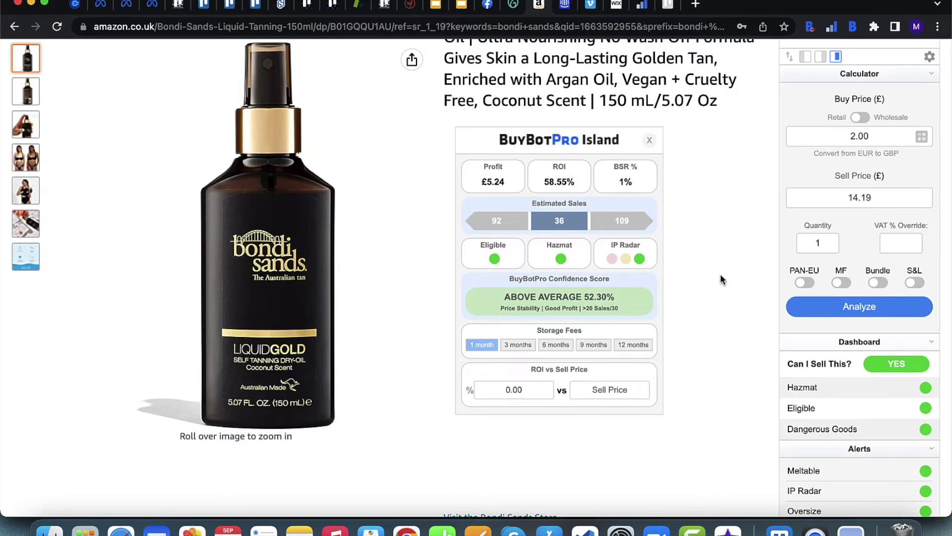
Read the explanation behind the BuyBotPro Confidence Score and compare it with the month-by-month sales breakdown.
scroll(720, 275, "down", 2)
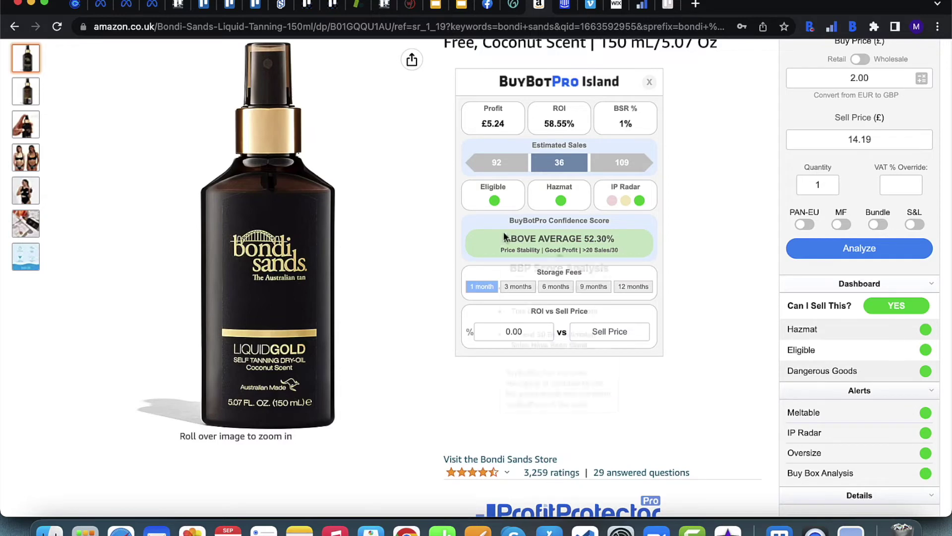
mouse_move(555, 248)
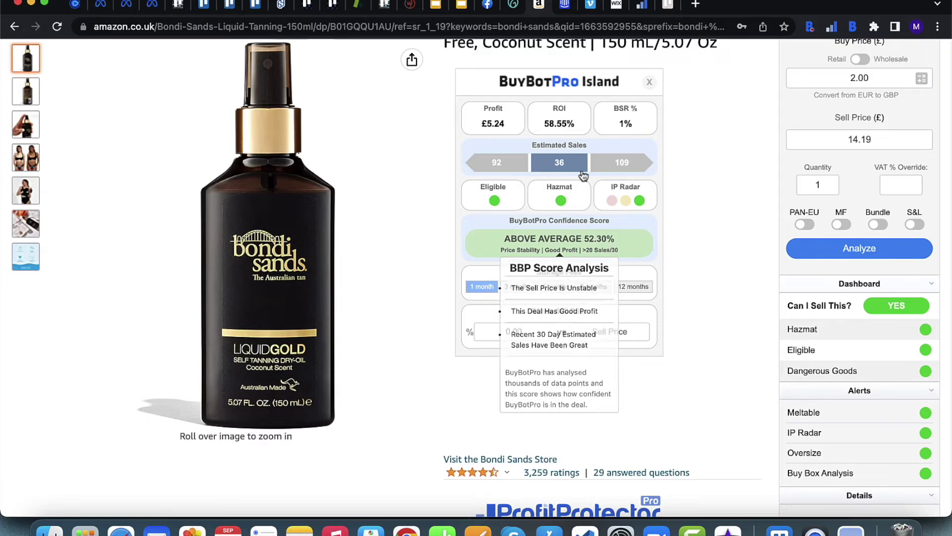
mouse_move(578, 171)
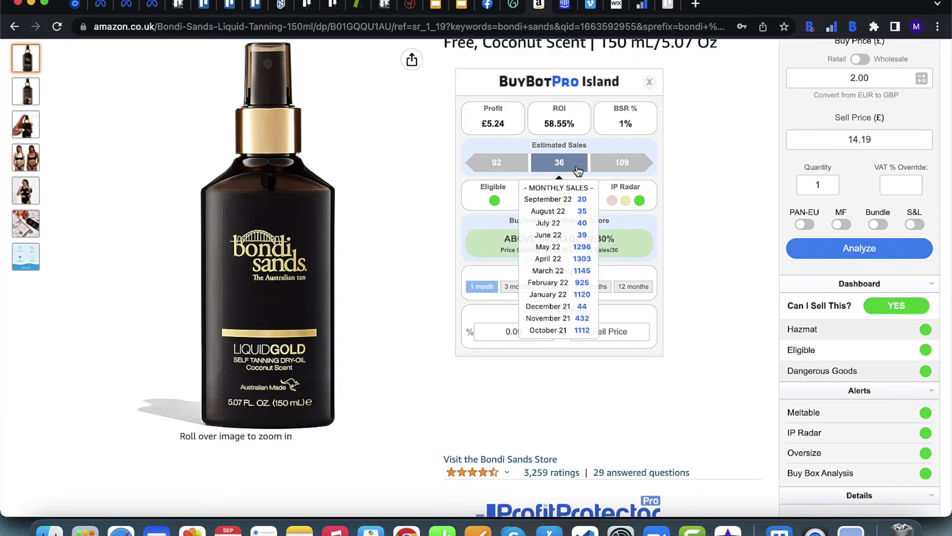
mouse_move(584, 249)
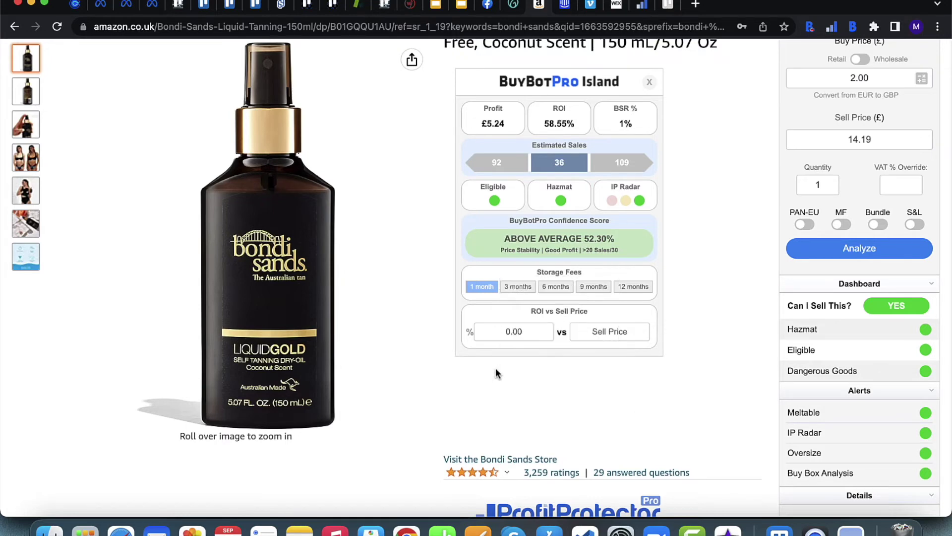
mouse_move(608, 258)
Set the storage fee period to 6 months, re-run the analysis and check the costs, ROI and profit in the details.
scroll(659, 259, "up", 2)
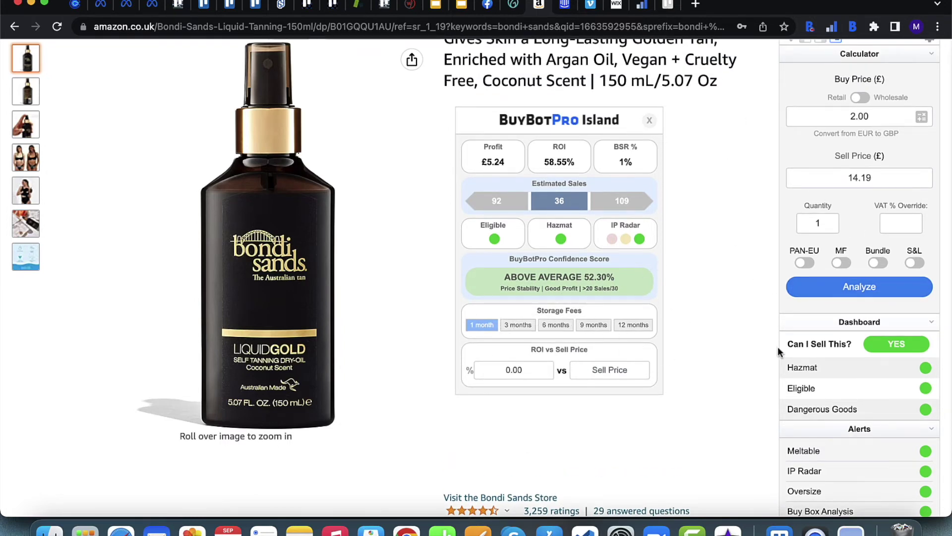
scroll(770, 379, "down", 5)
scroll(770, 379, "up", 4)
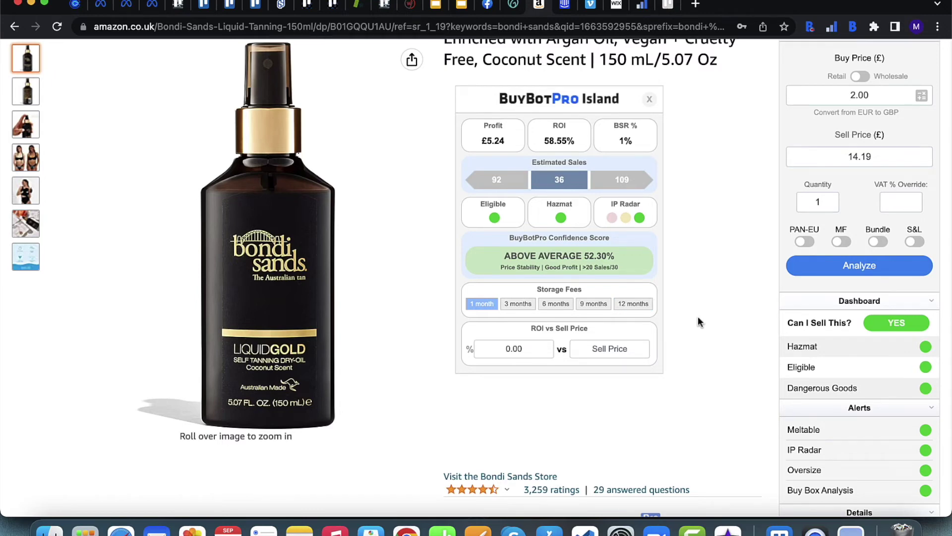
left_click(562, 305)
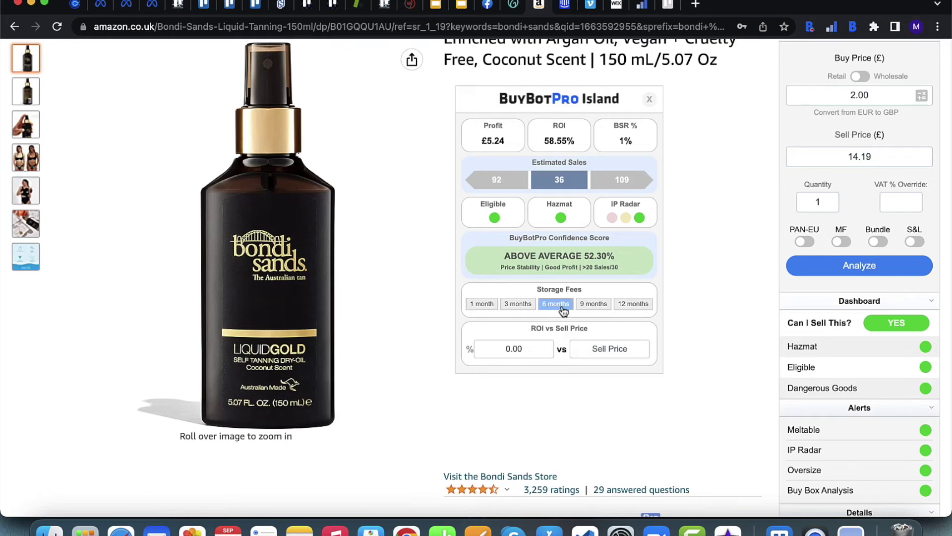
left_click(814, 266)
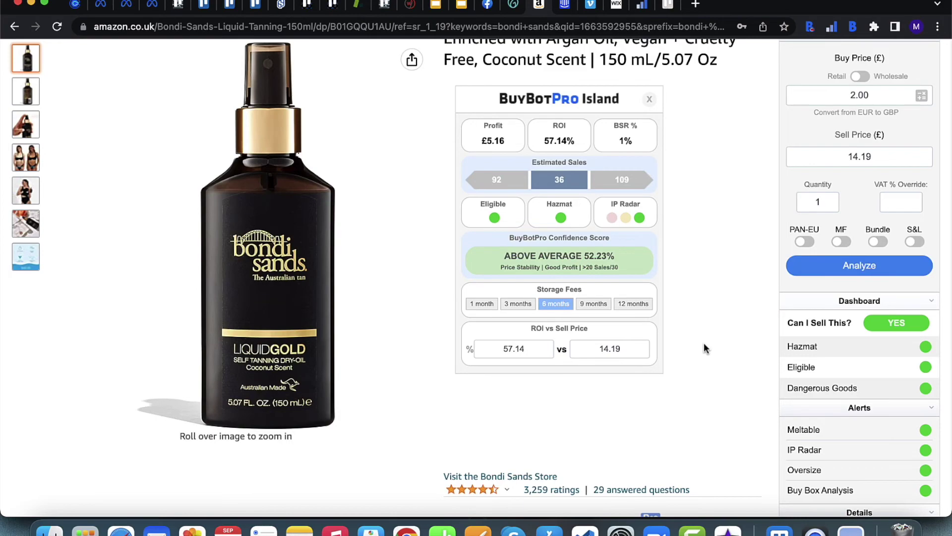
scroll(757, 442, "down", 6)
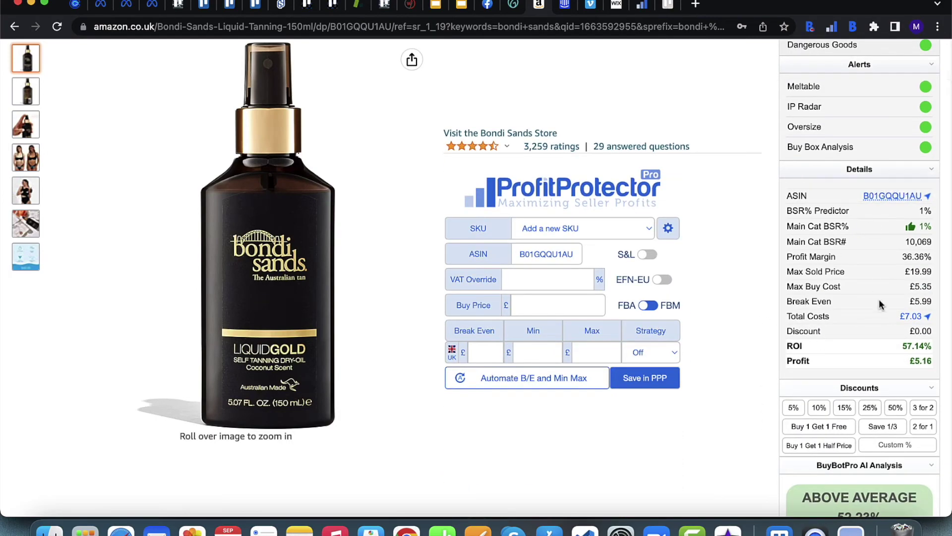
mouse_move(839, 320)
scroll(727, 271, "up", 6)
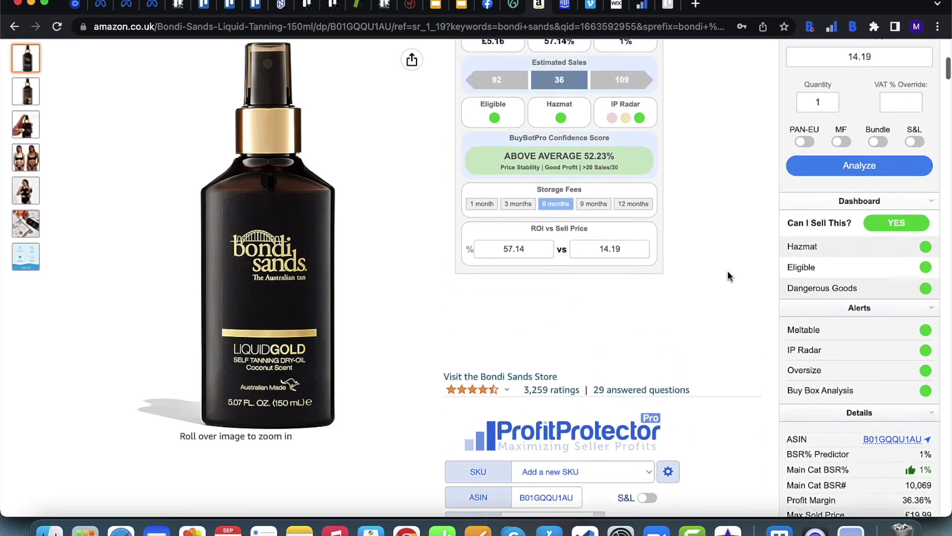
Compare profit and ROI for 1-month and 3-month storage fees, finishing on the 6-month period.
left_click(482, 368)
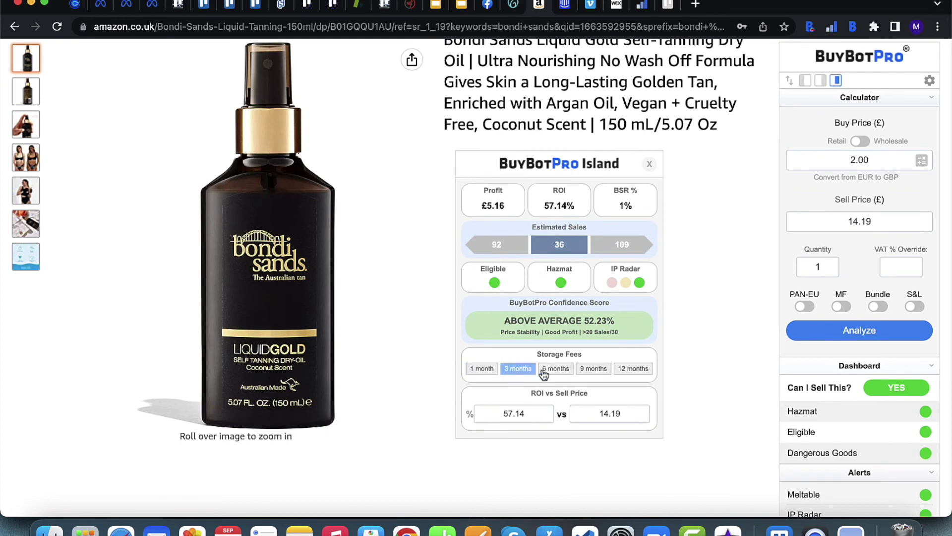
left_click(491, 371)
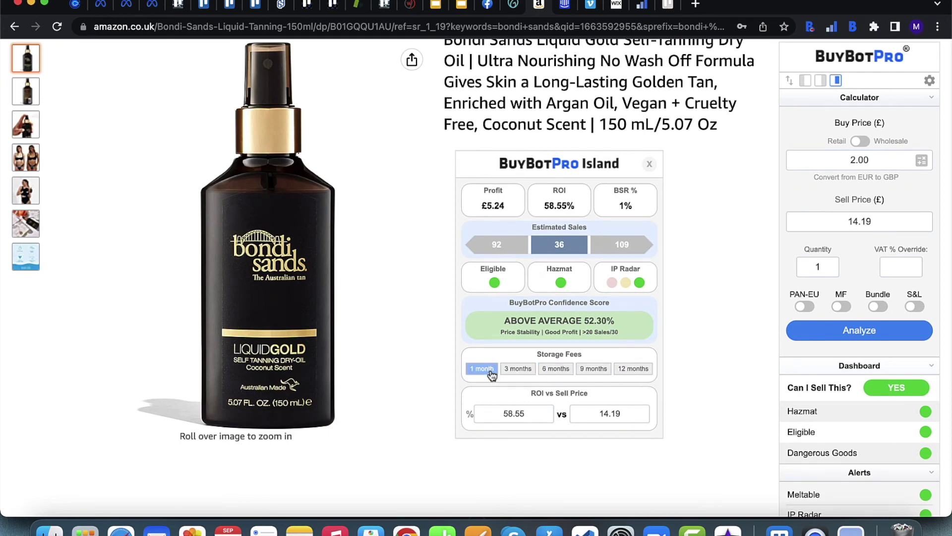
left_click(517, 371)
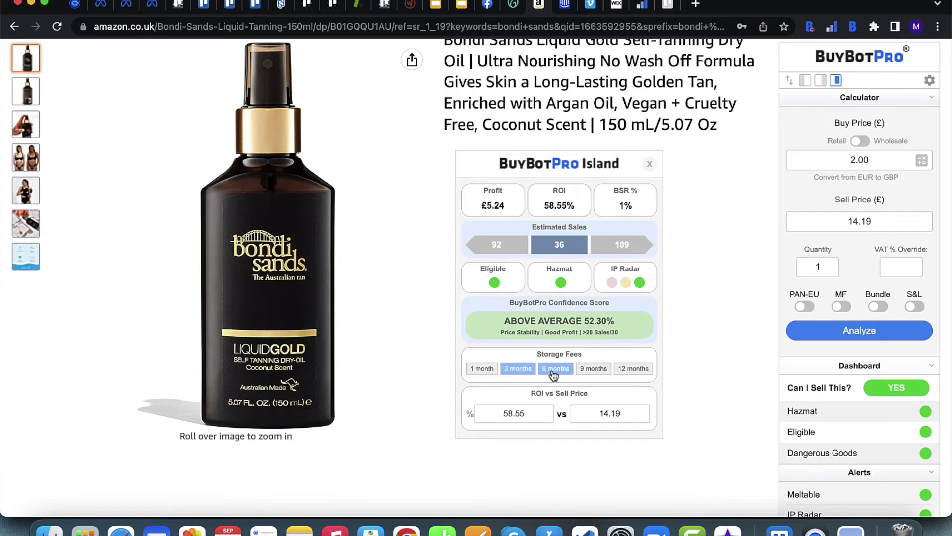
left_click(554, 372)
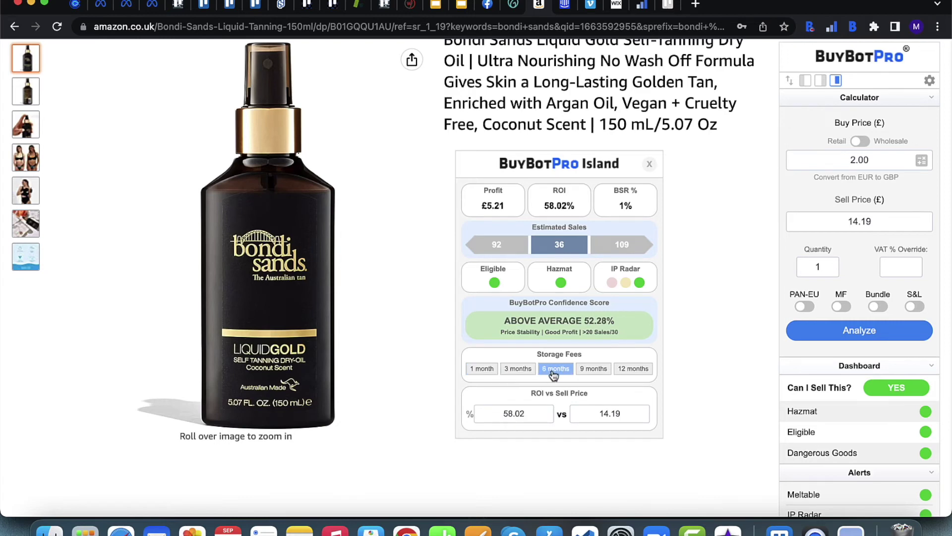
Set the storage fee period back to 1 month and enter a target ROI of 40% in the ROI vs Sell Price comparison.
left_click(491, 373)
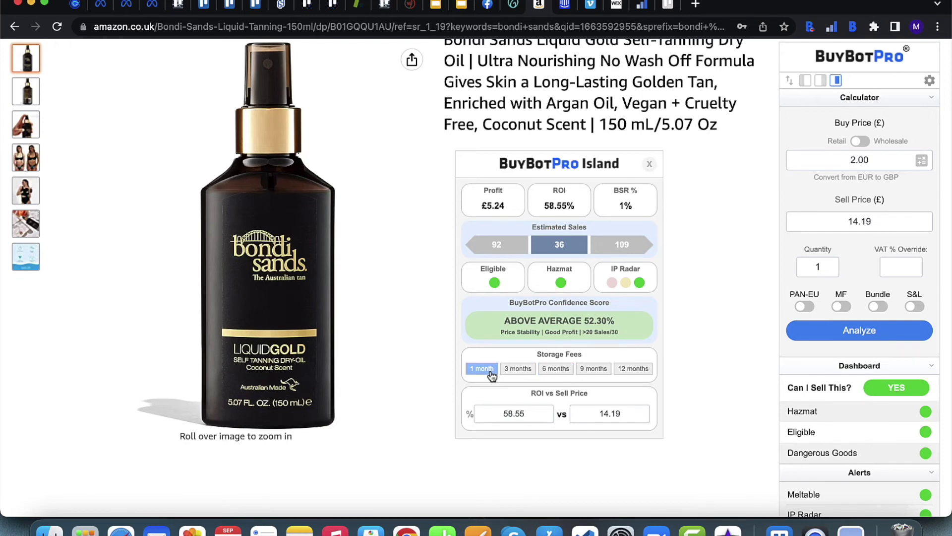
scroll(433, 386, "down", 2)
mouse_move(544, 341)
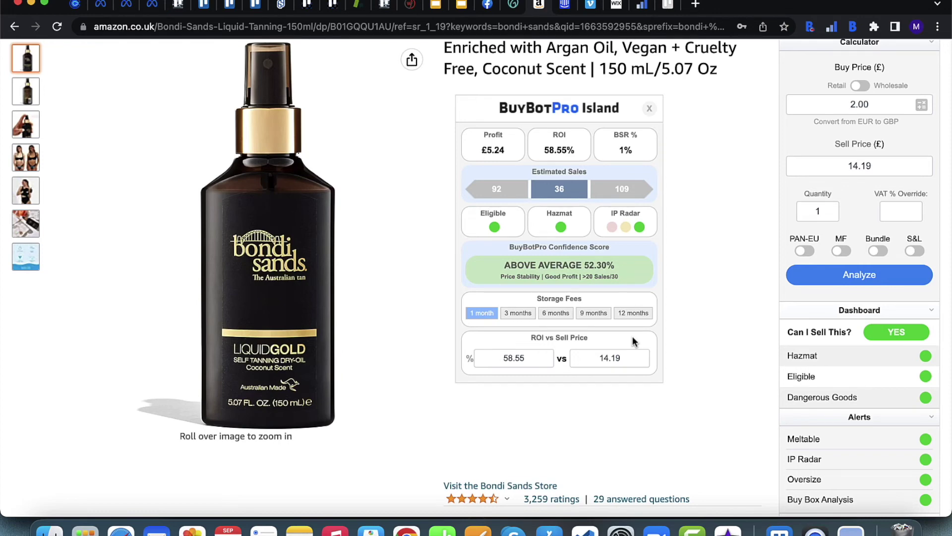
left_click_drag(522, 358, 428, 361)
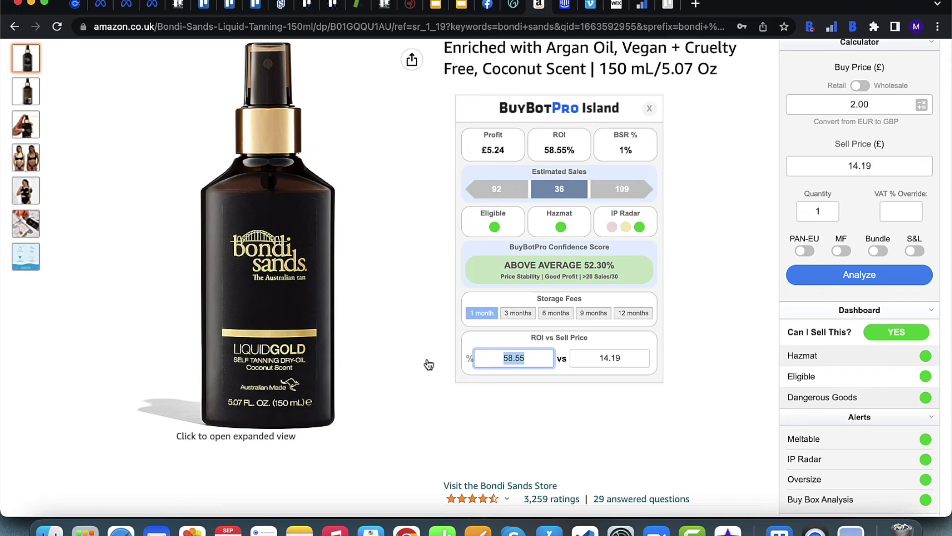
type("40")
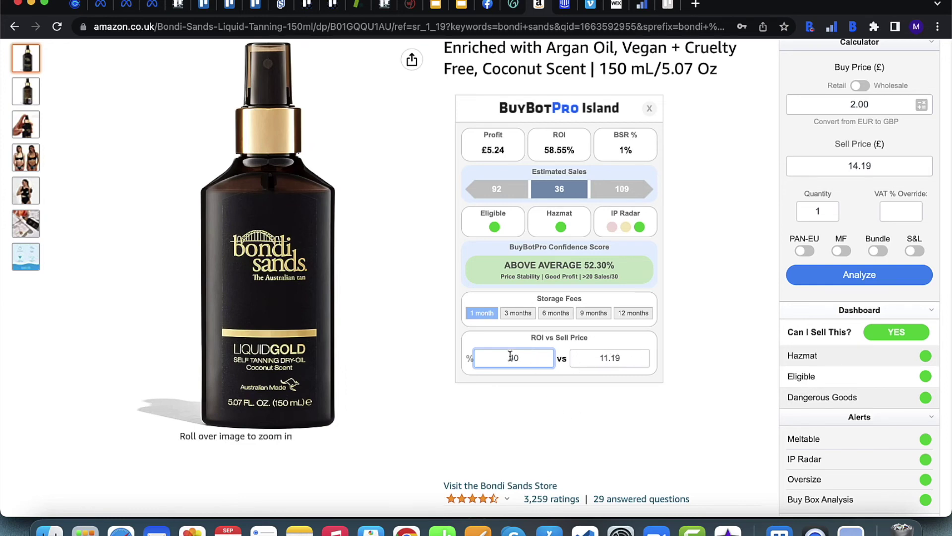
Set the sell price in the ROI vs Sell Price comparison to 12.00 and look over the product details and Competition Analysis.
left_click(587, 353)
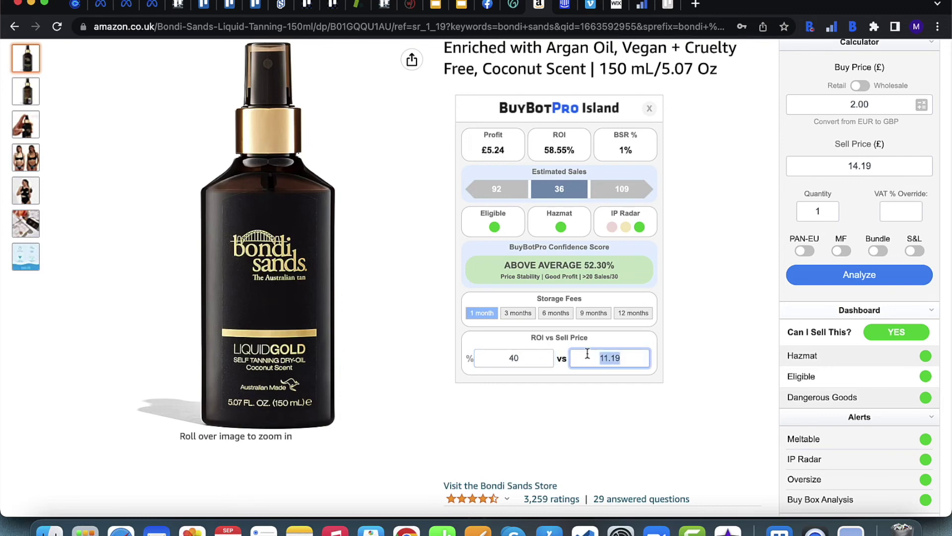
type("12.00")
scroll(757, 393, "down", 10)
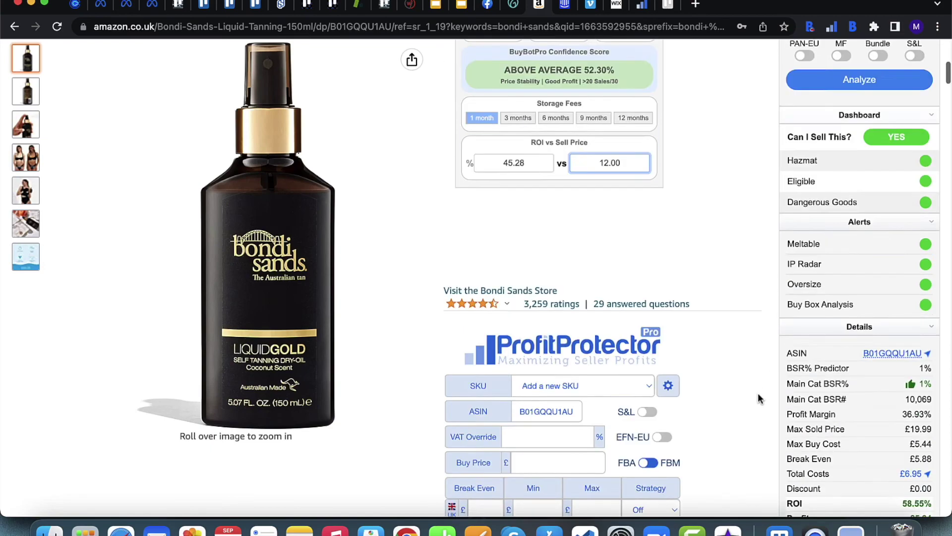
scroll(758, 393, "down", 10)
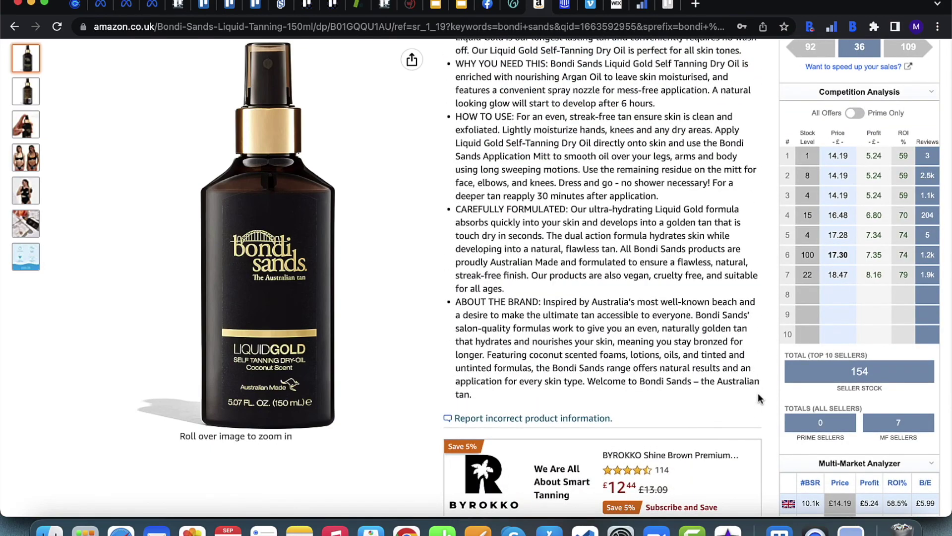
scroll(758, 393, "up", 15)
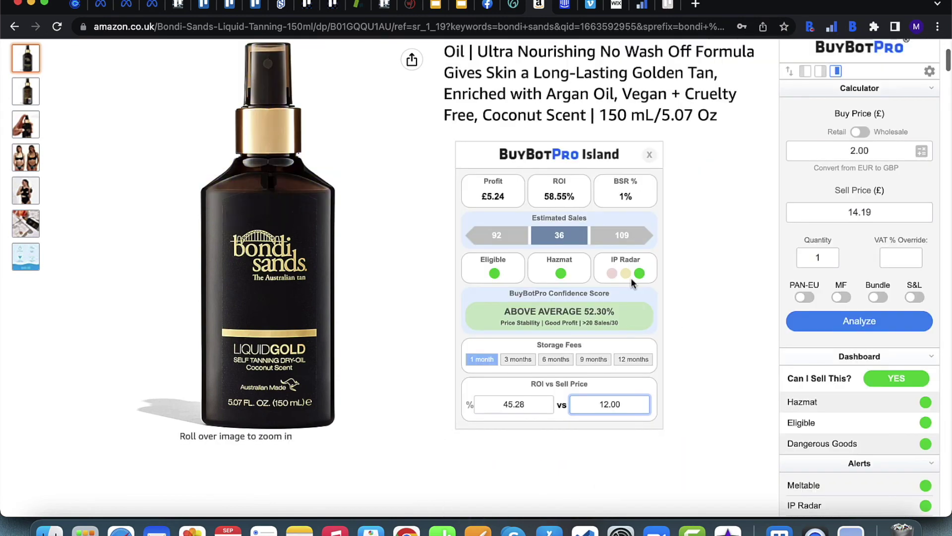